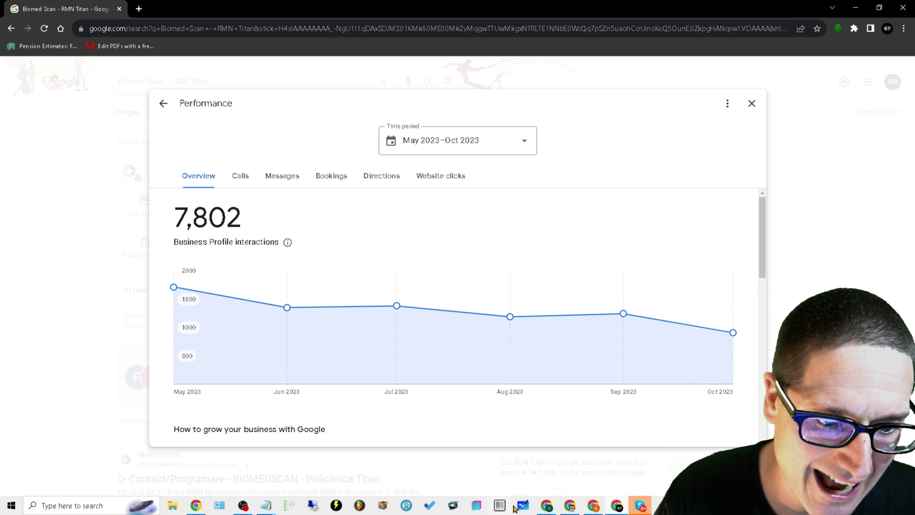
Switch from the Biomed Scan Performance report to the SEO agency's services page window
mouse_move(574, 511)
click(583, 448)
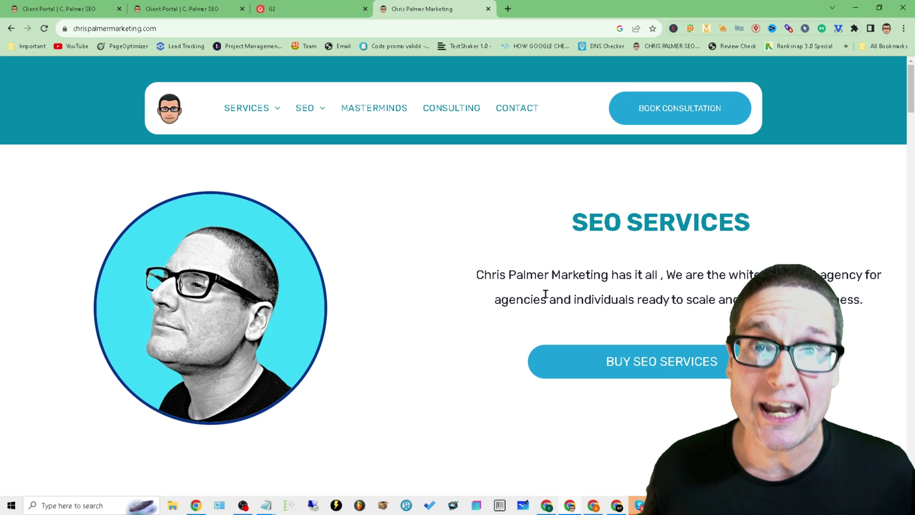
click(673, 360)
click(701, 101)
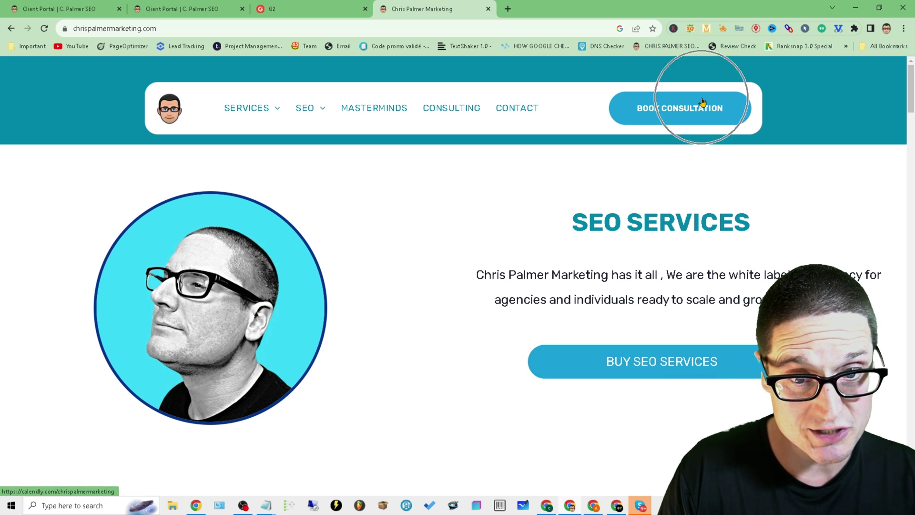
click(386, 111)
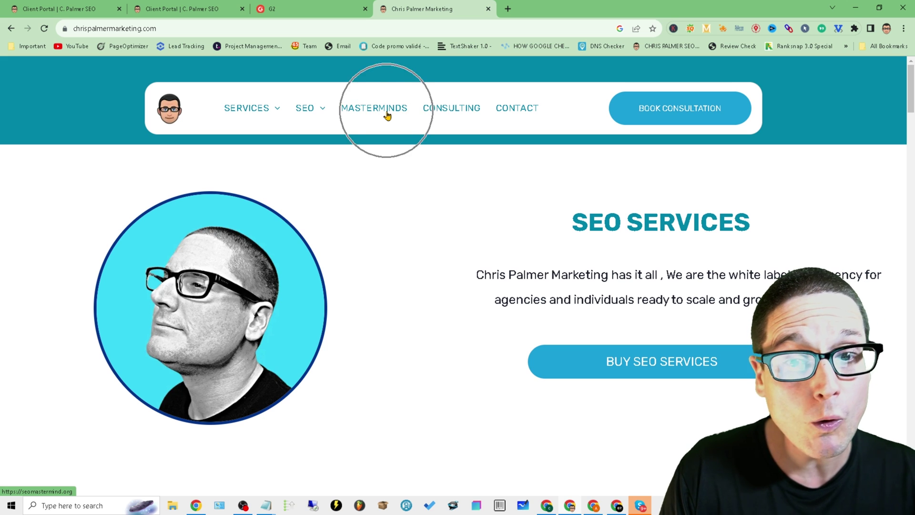
mouse_move(325, 112)
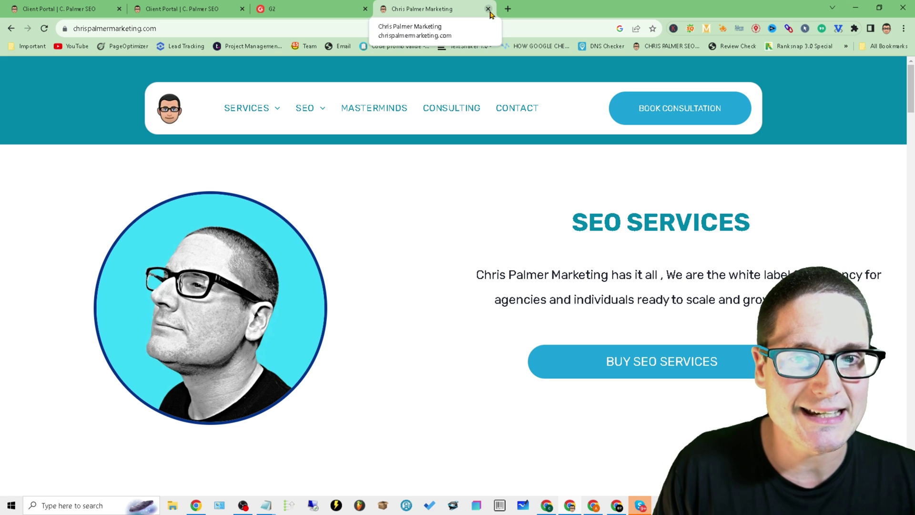
click(485, 31)
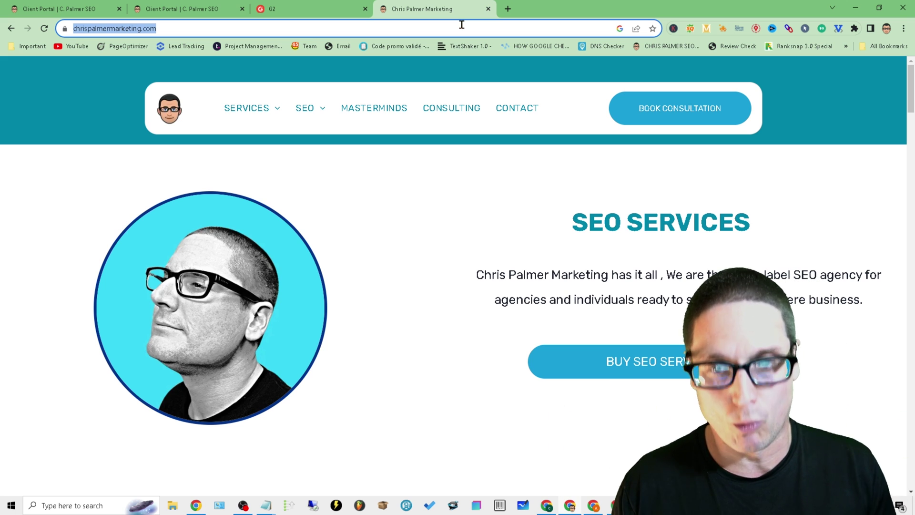
Go to google.com and search for 'DUCK removal'
text(GOOGLE.OCM)
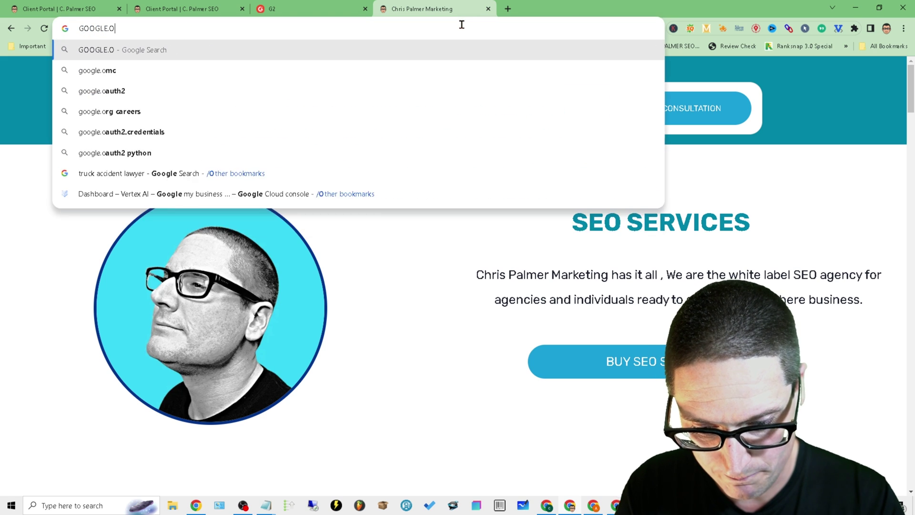
key(Return)
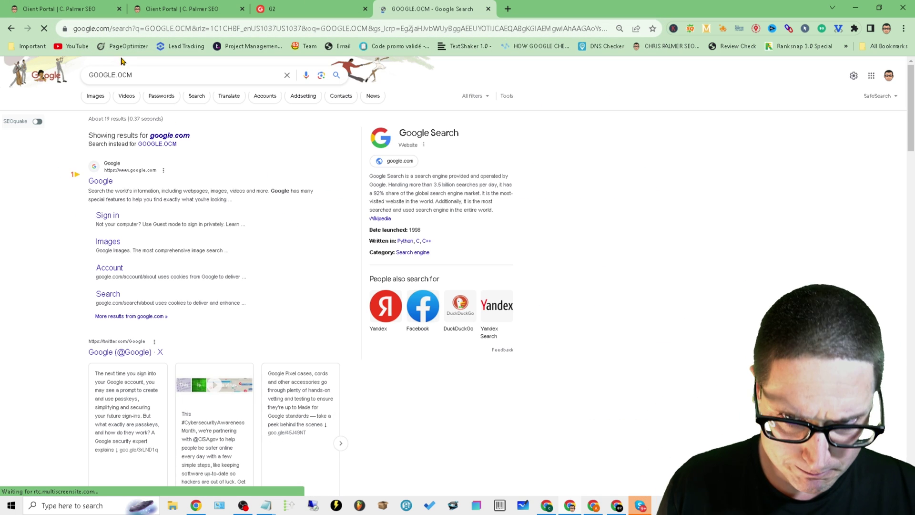
triple_click(134, 77)
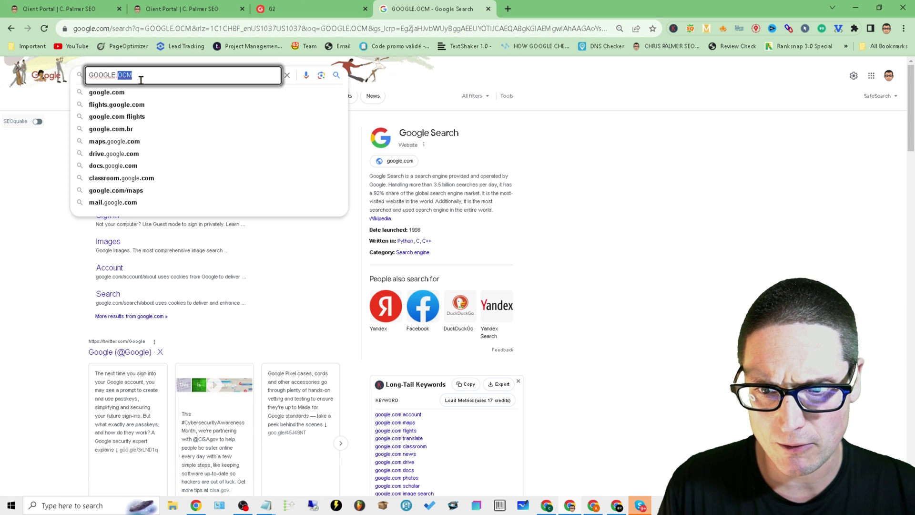
key(BackSpace)
click(96, 54)
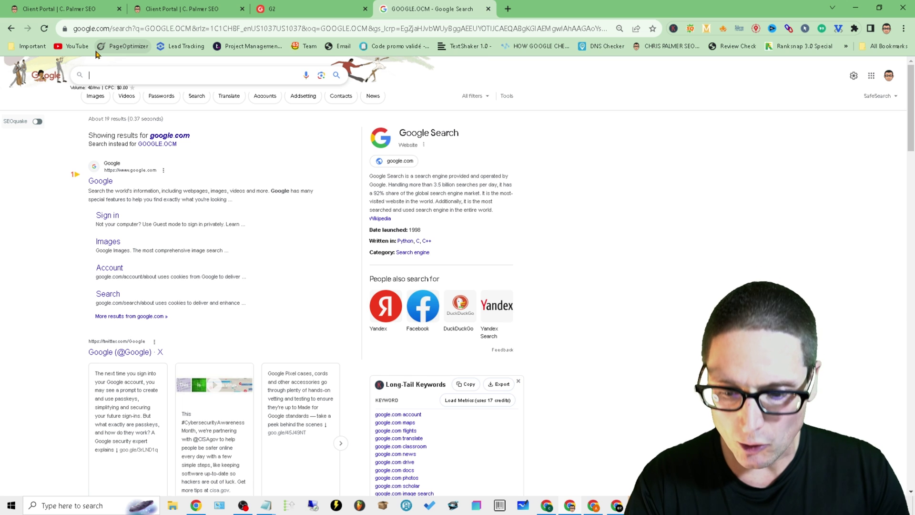
text(DUCK)
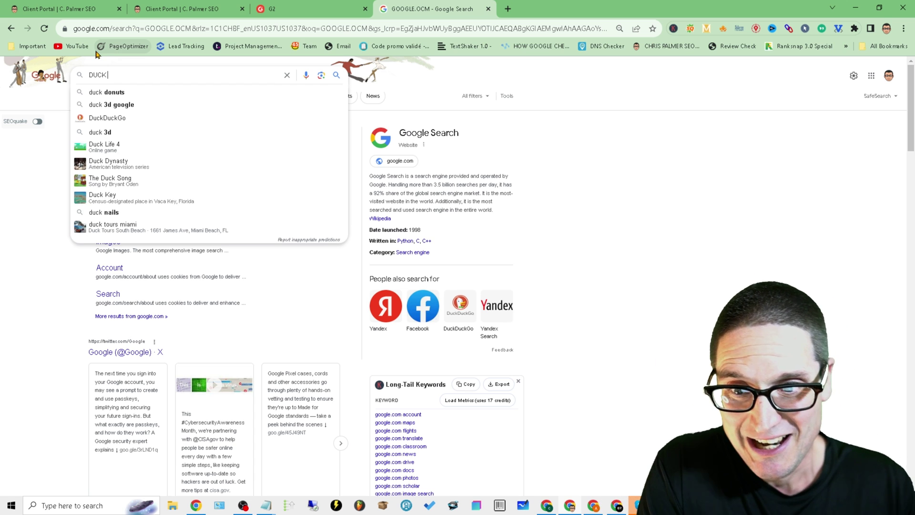
text(removal)
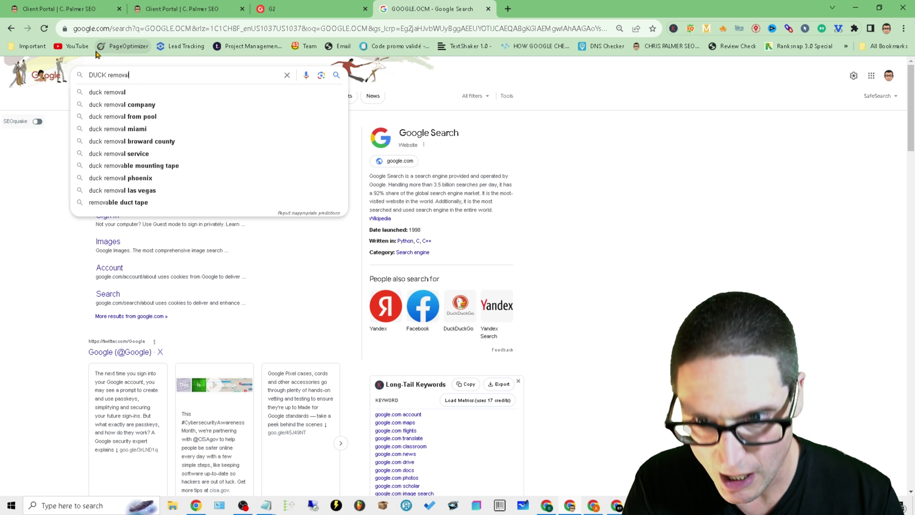
key(Return)
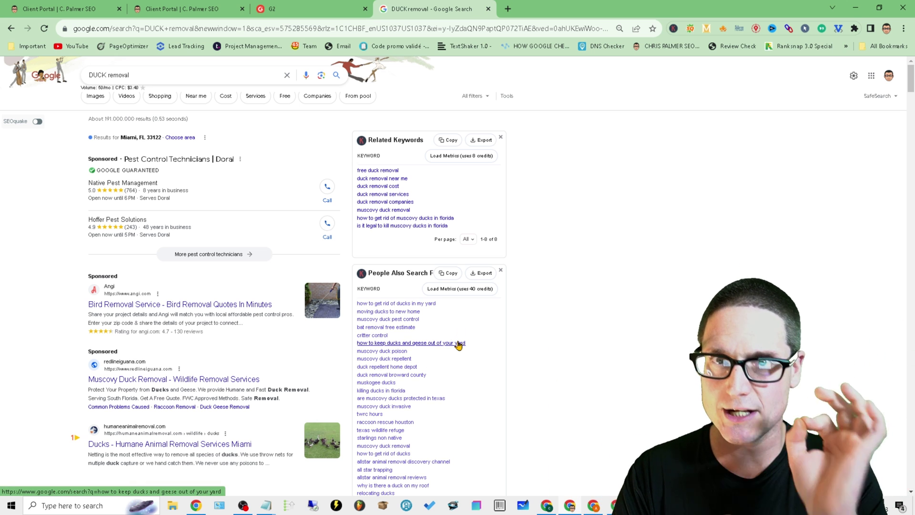
Expand the Native Pest Management sponsored listing to reveal its phone and free-estimate details
click(181, 215)
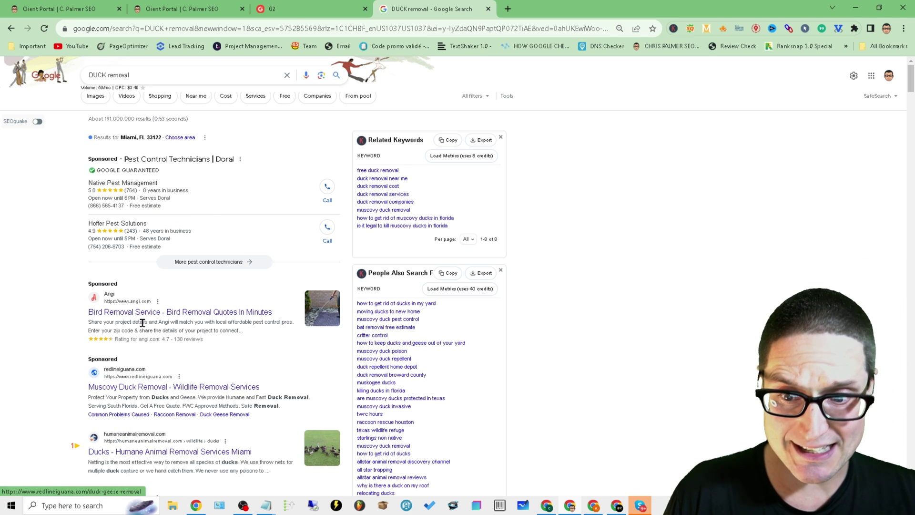
click(25, 335)
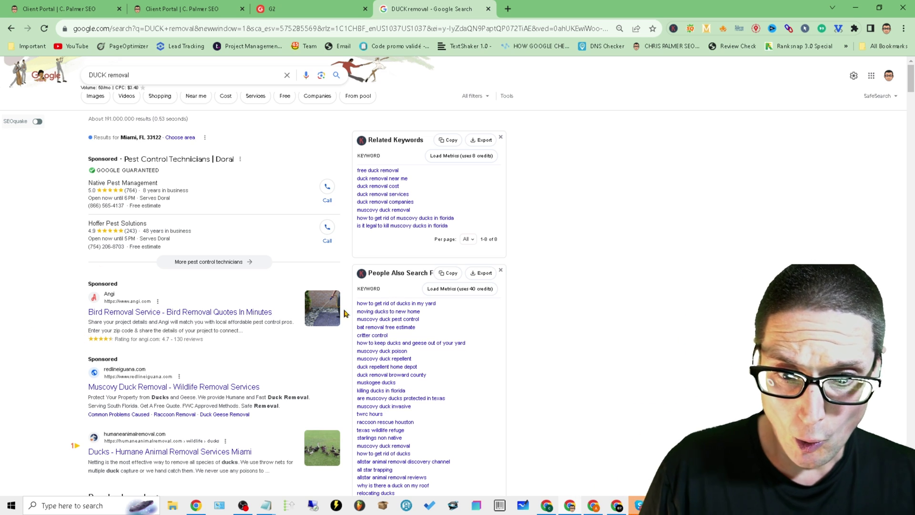
scroll(157, 333, down, 10)
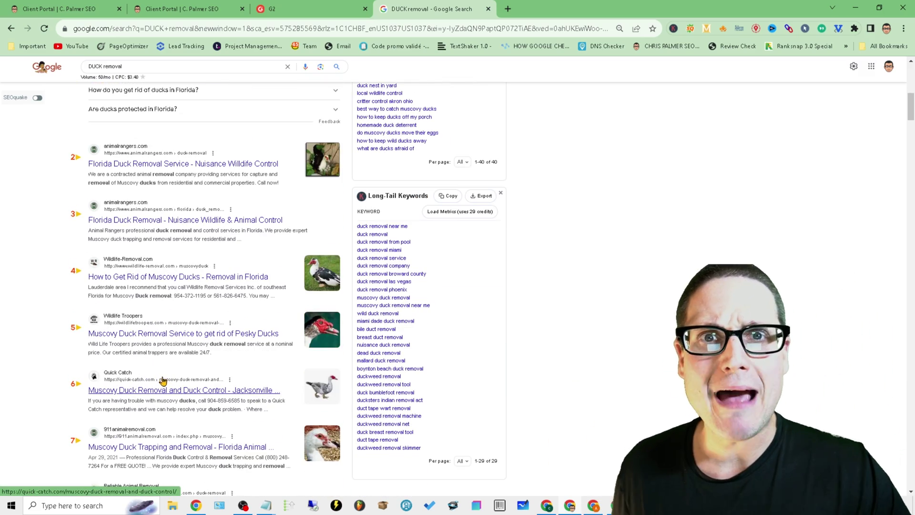
scroll(181, 377, down, 15)
scroll(189, 384, down, 10)
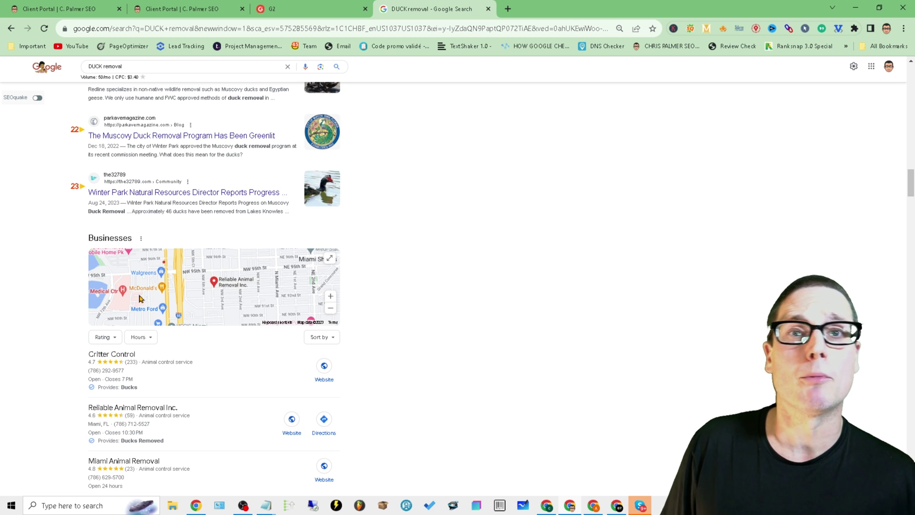
click(139, 298)
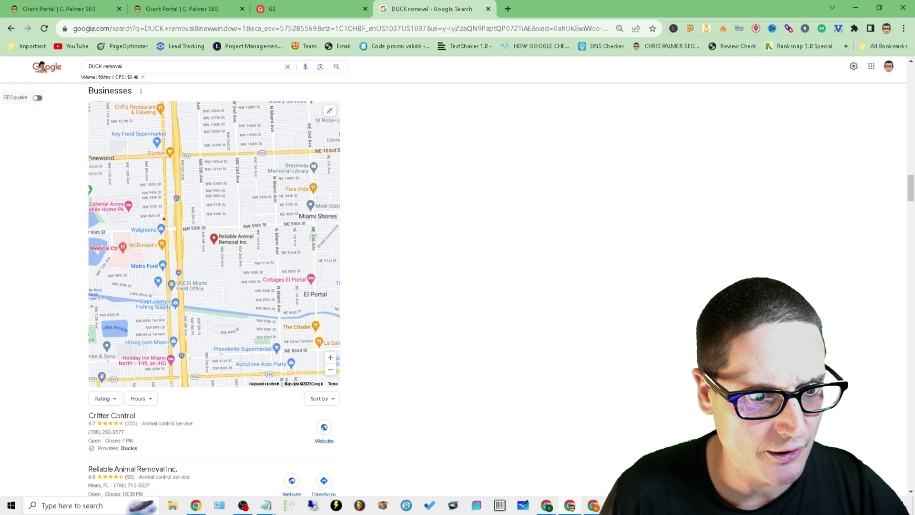
drag(910, 196, 911, 84)
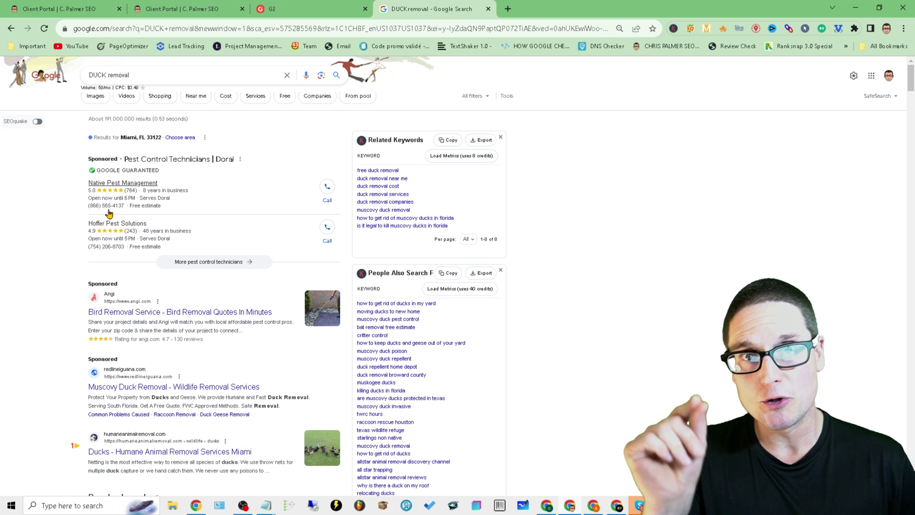
triple_click(153, 76)
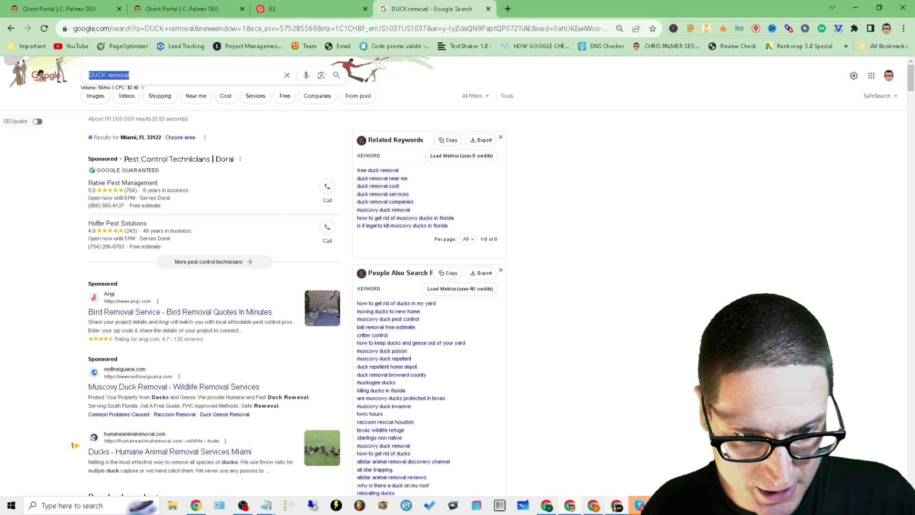
mouse_move(612, 507)
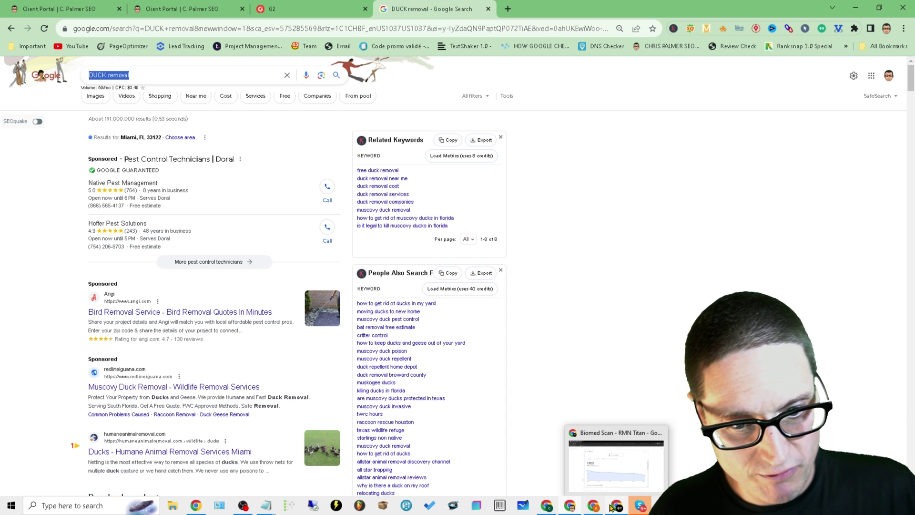
Return to the Biomed Scan profile window and close its Performance report
click(621, 445)
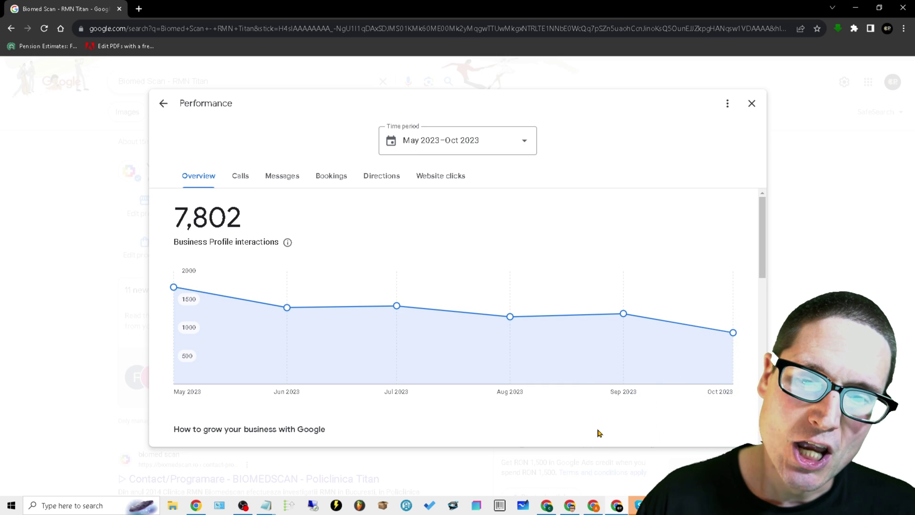
click(752, 103)
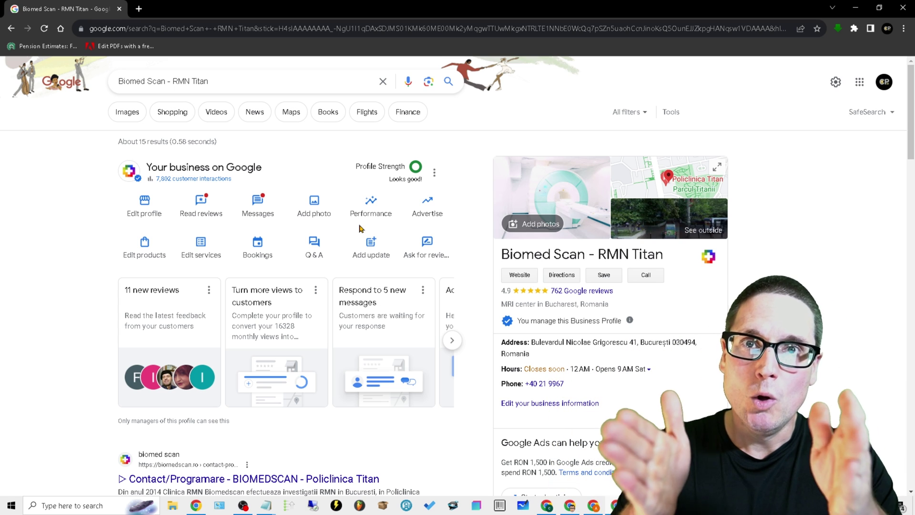
Reopen Performance and scroll through the 7,802-interaction overview for May–Oct 2023
click(381, 214)
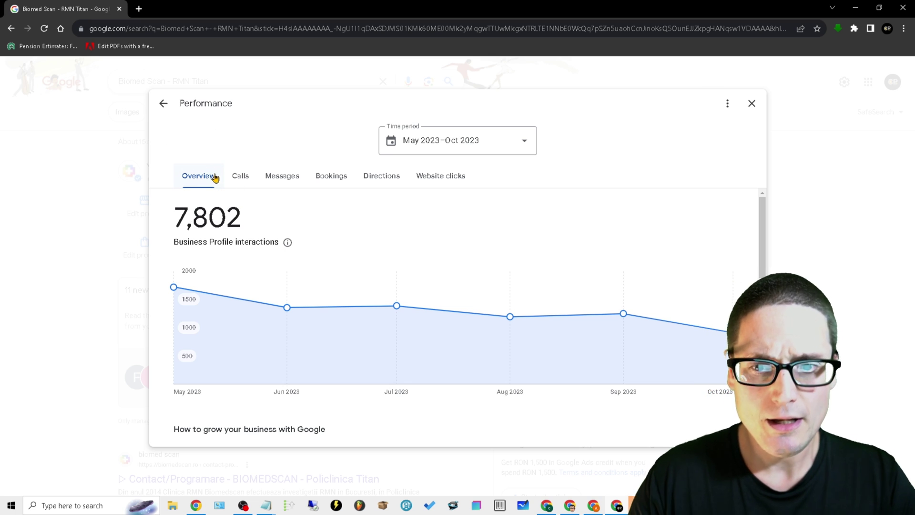
drag(764, 212, 765, 342)
Scroll to the Searches breakdown and highlight the top term 'biomed scan' (5,925)
scroll(597, 357, down, 2)
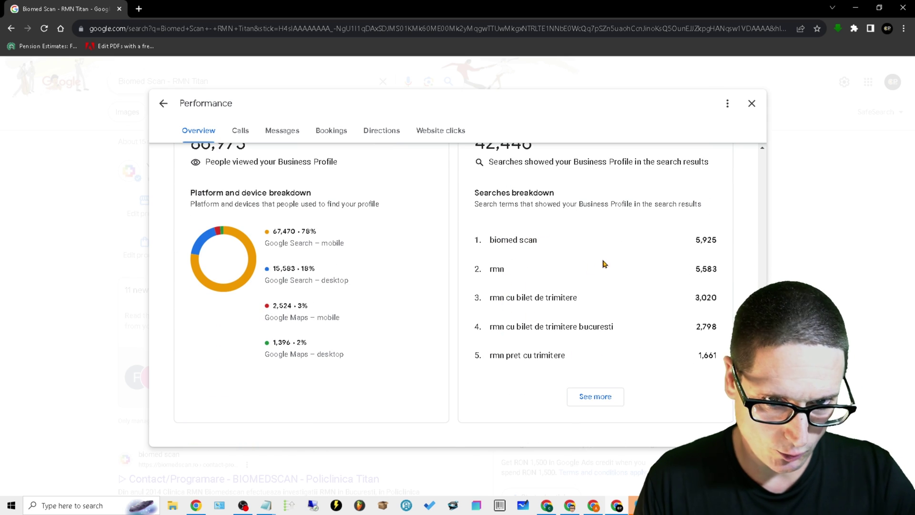
scroll(603, 264, up, 1)
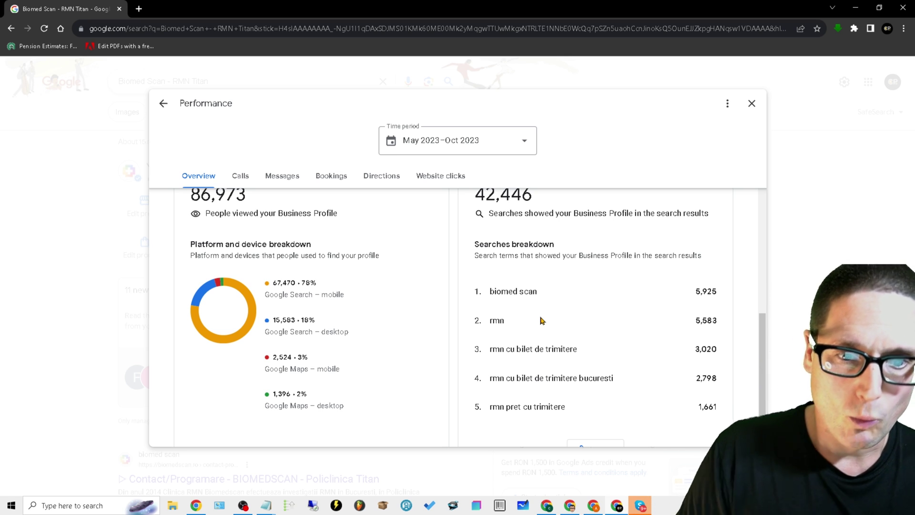
drag(548, 293, 468, 303)
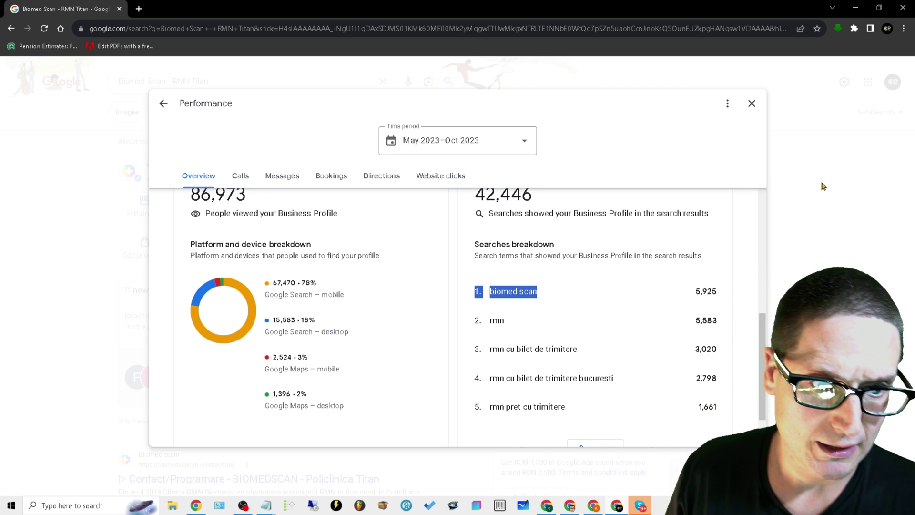
Close Performance, filter the product list to Ecografie mamara, and start a new product
click(754, 103)
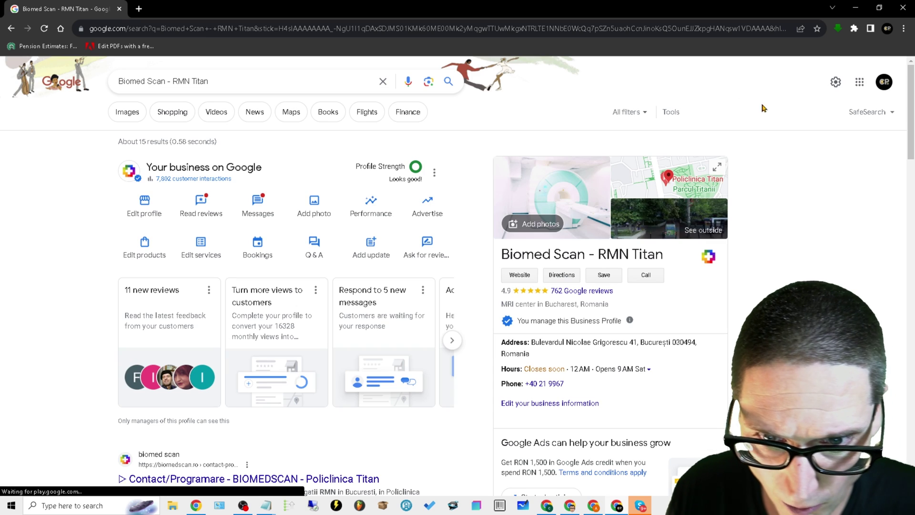
click(149, 256)
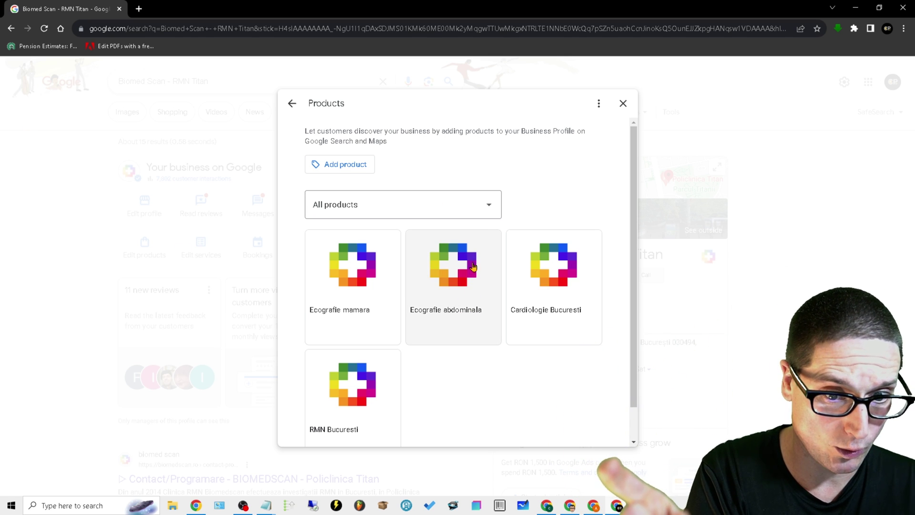
scroll(452, 324, down, 1)
click(403, 168)
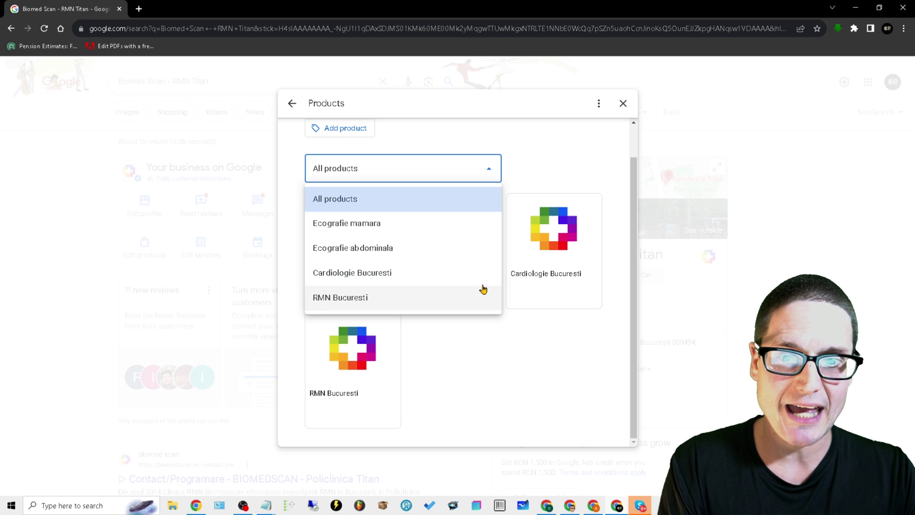
click(403, 232)
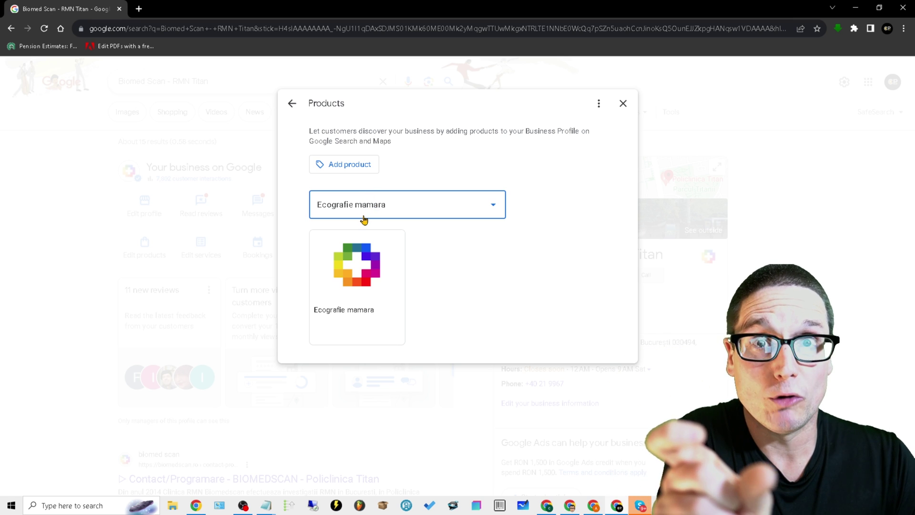
click(358, 165)
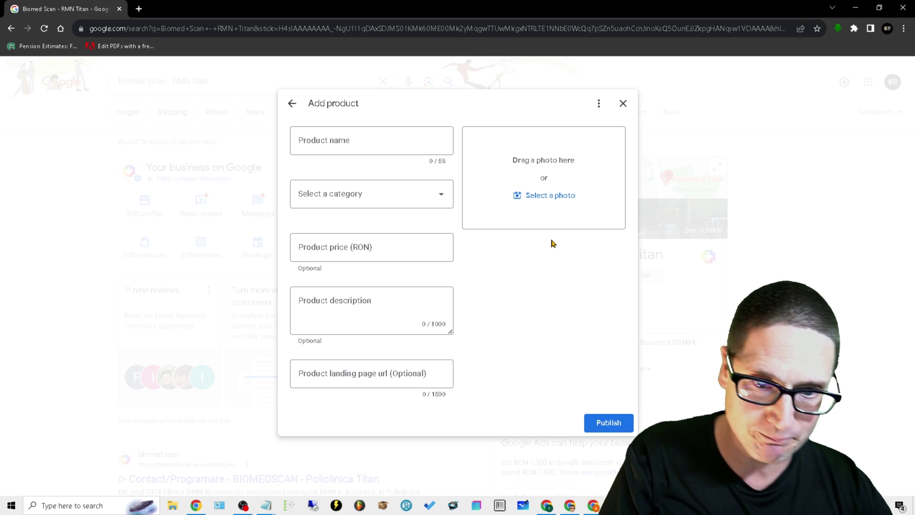
Abandon the empty Add product form and close the Products view without saving
click(522, 195)
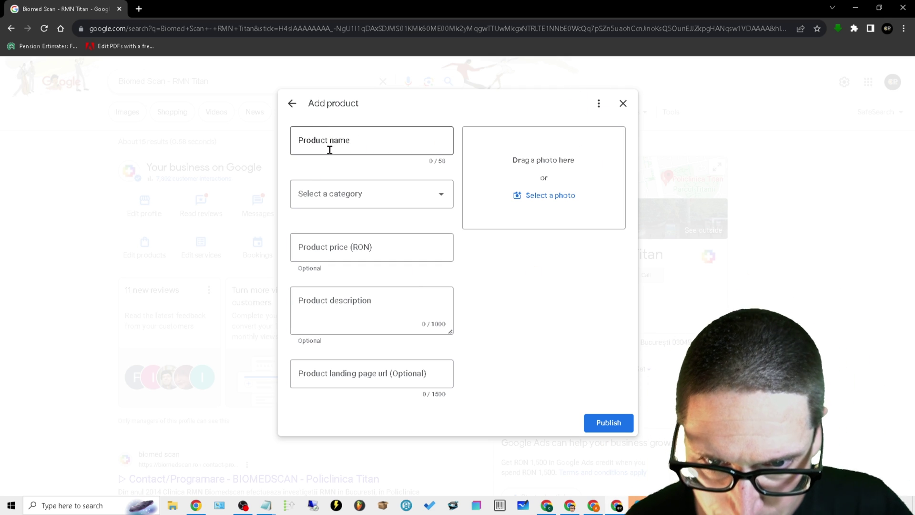
click(328, 145)
click(291, 103)
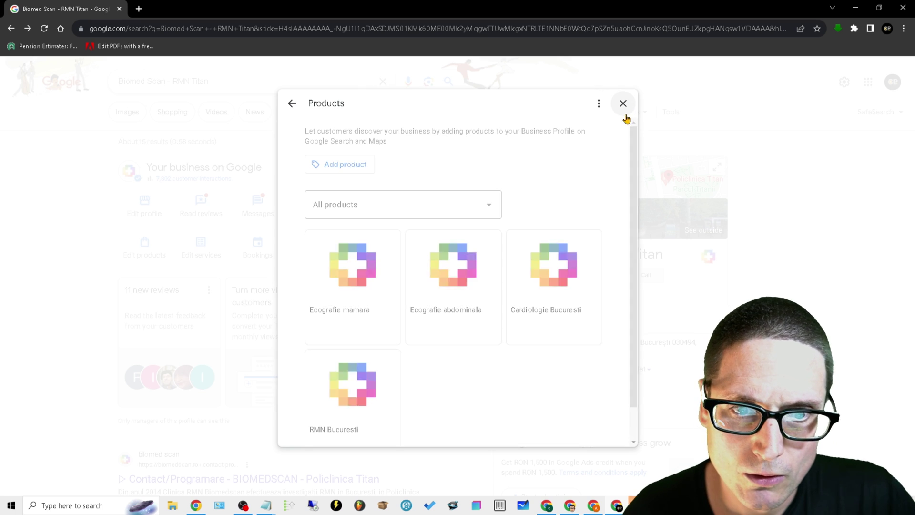
click(286, 110)
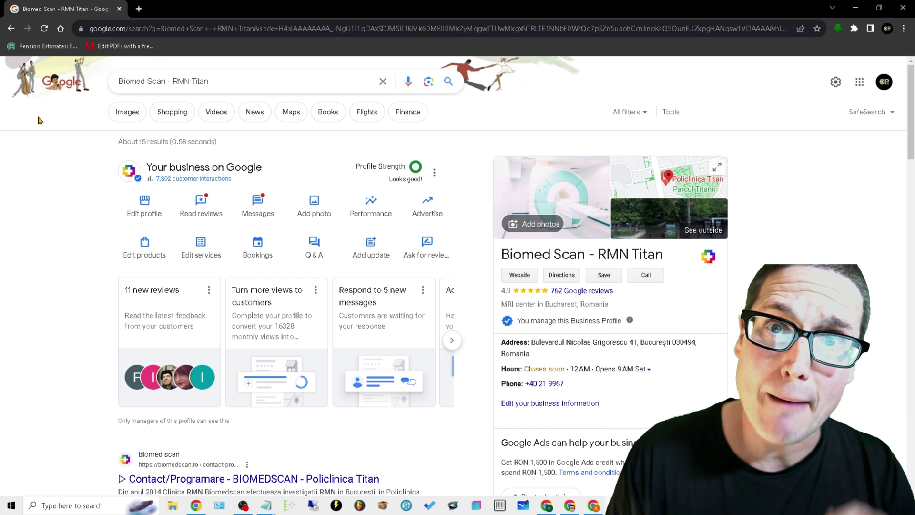
click(569, 506)
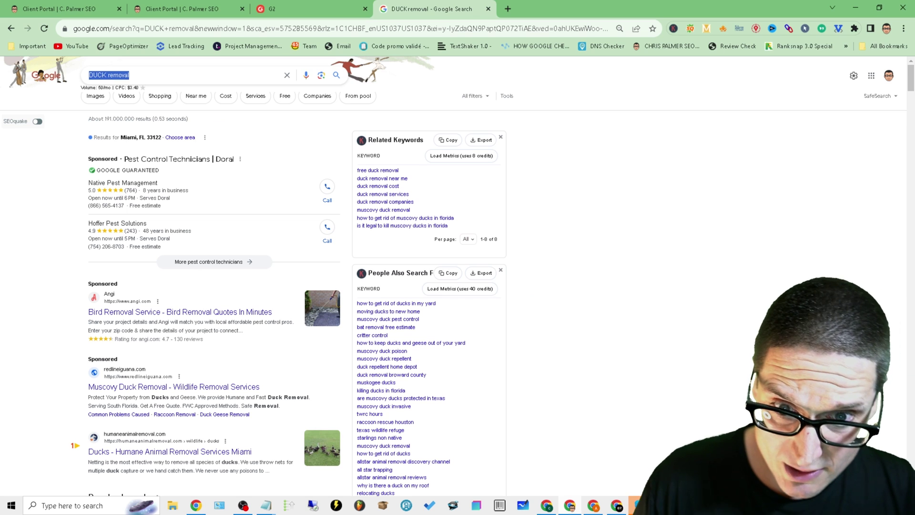
click(156, 77)
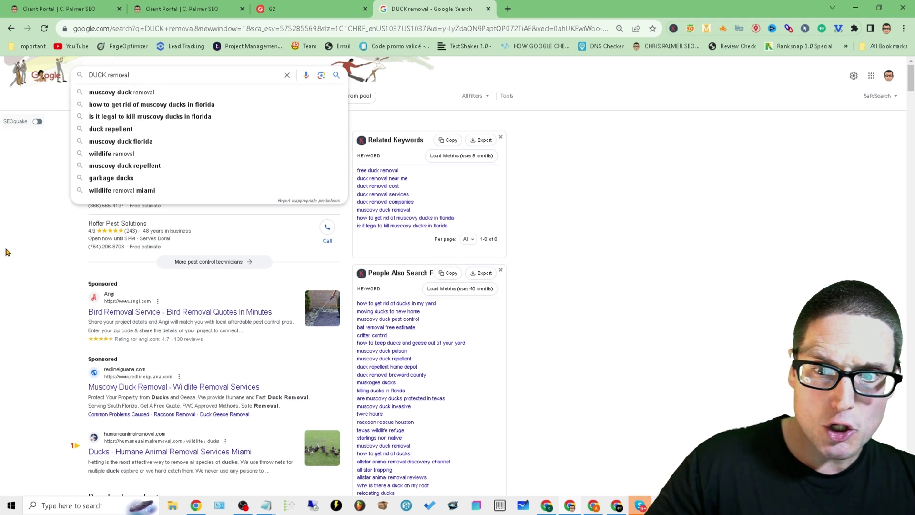
click(9, 337)
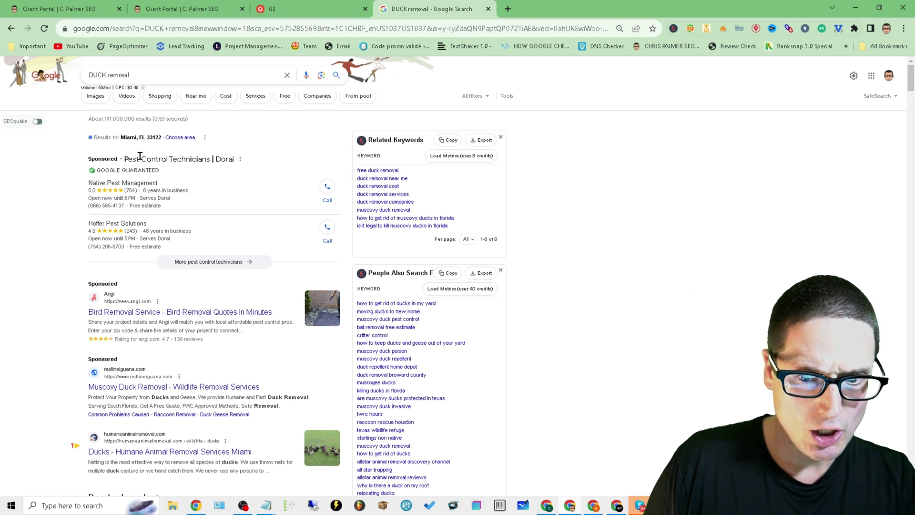
scroll(392, 378, down, 20)
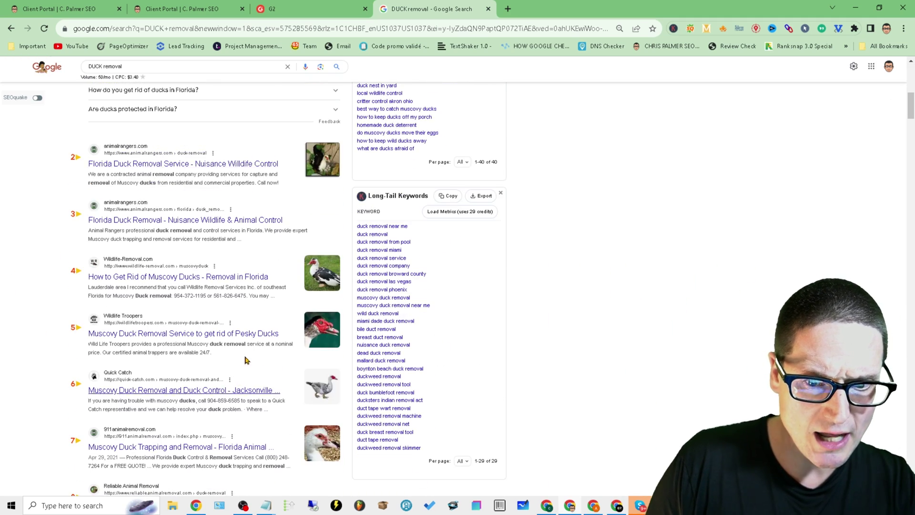
scroll(208, 429, down, 14)
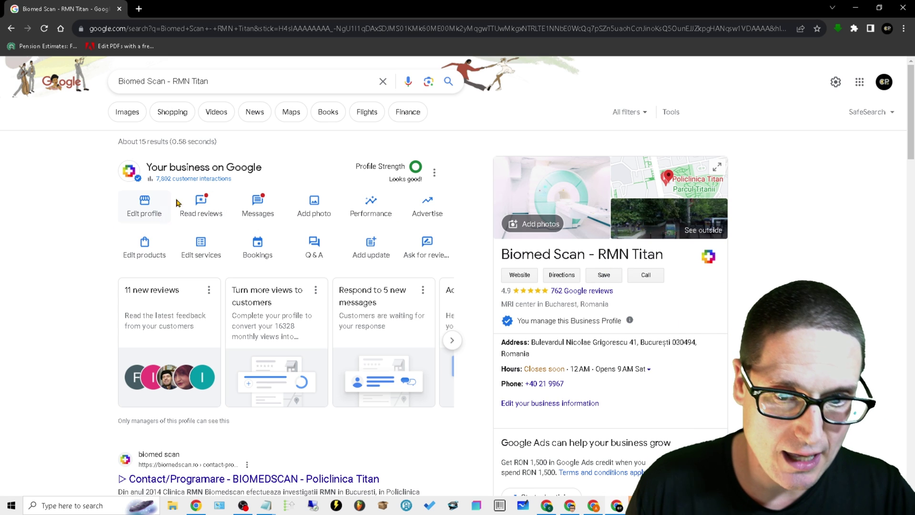
Reopen Performance and highlight the top five search terms, 'biomed scan' (5,925) through 'rmn pret cu trimitere' (1,661)
click(369, 212)
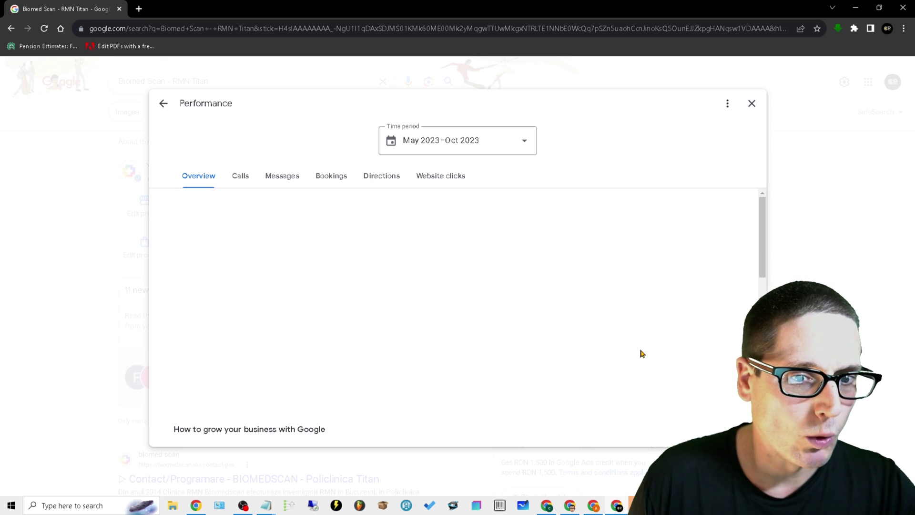
scroll(748, 284, down, 3)
scroll(748, 284, down, 2)
scroll(681, 303, down, 3)
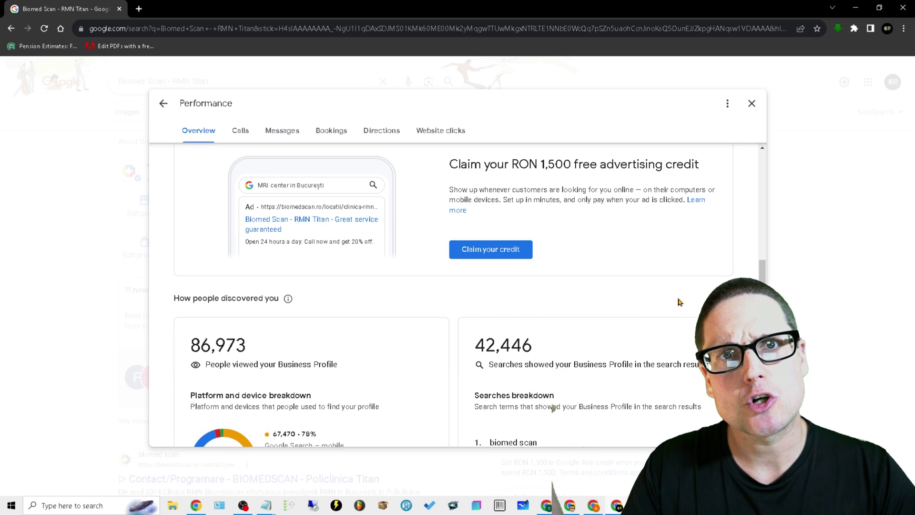
scroll(592, 301, down, 3)
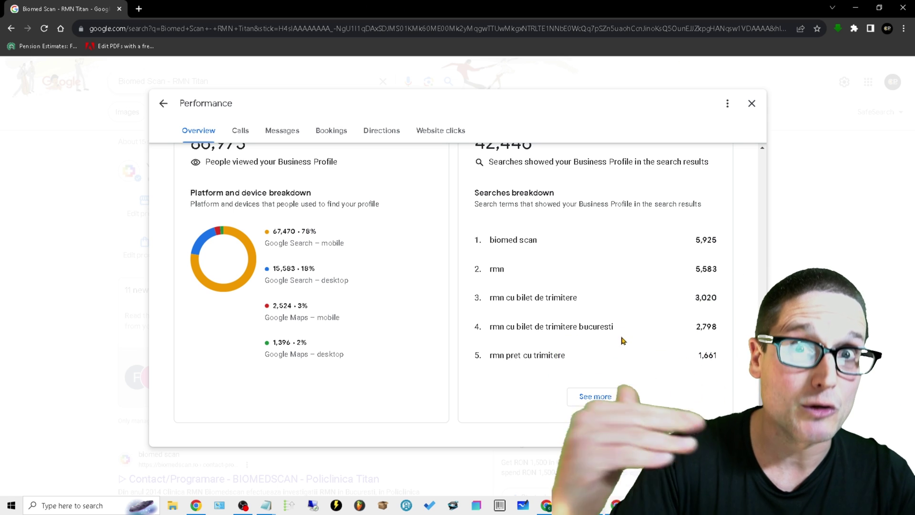
drag(609, 355, 484, 238)
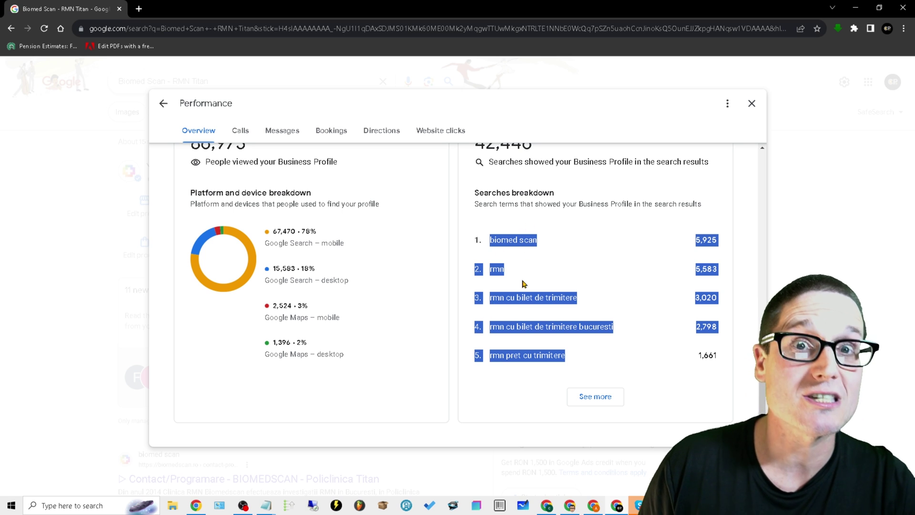
click(751, 103)
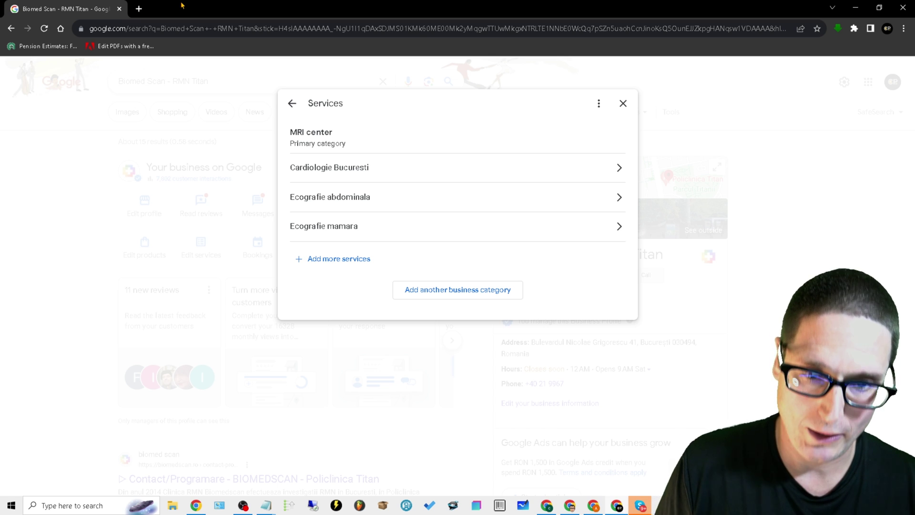
click(622, 103)
click(373, 218)
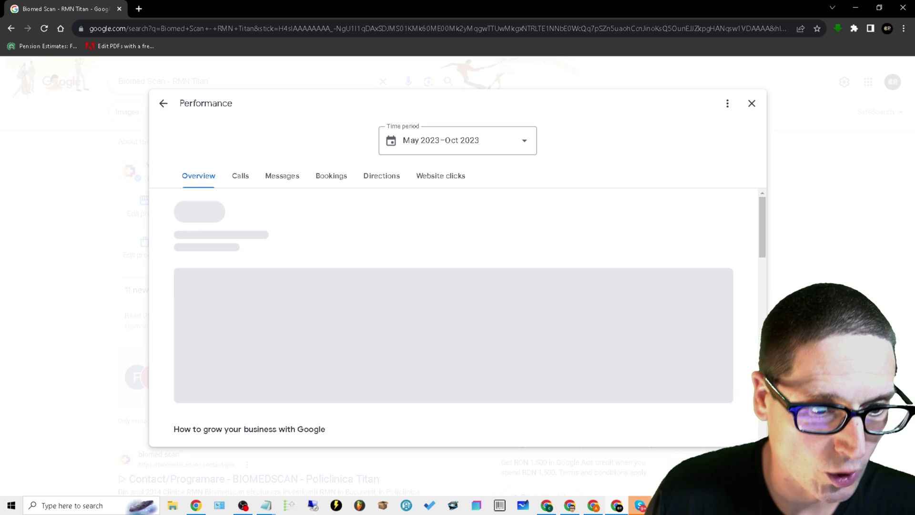